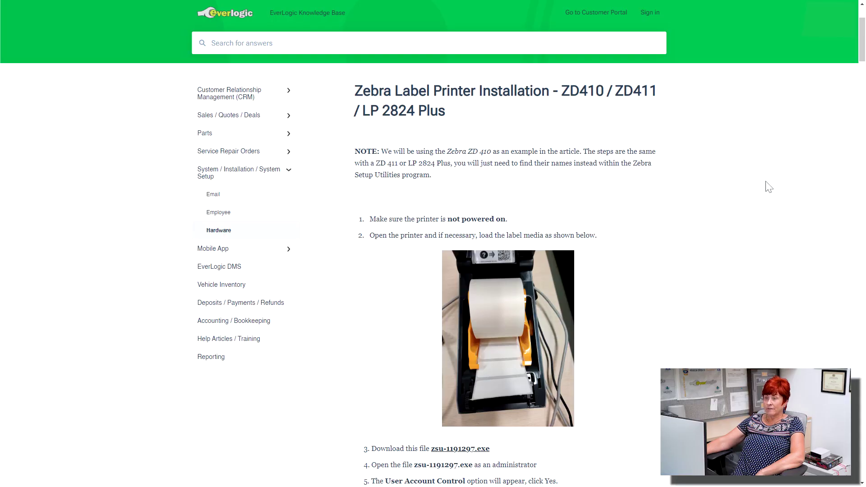
Step: Download zsu-1191297.exe from step 3 of the Zebra ZD410 label printer installation article
{"action": "left_click", "coordinate": [478, 451]}
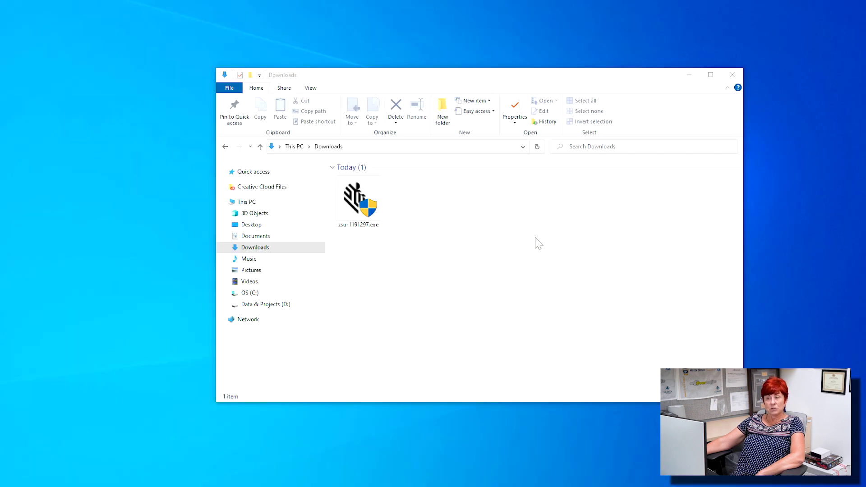
Step: Run zsu-1191297.exe from the Downloads folder
{"action": "double_click", "coordinate": [353, 208]}
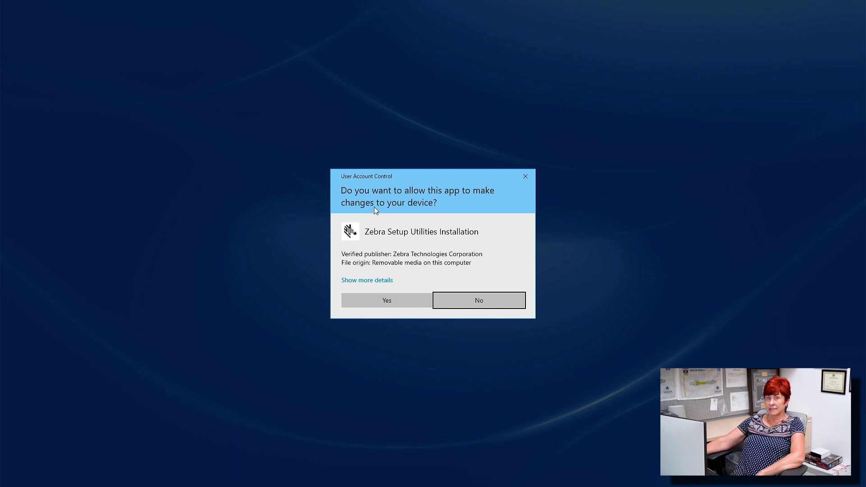
Step: Approve the installer, accept the license, and install to the default folders for all users
{"action": "left_click", "coordinate": [375, 301]}
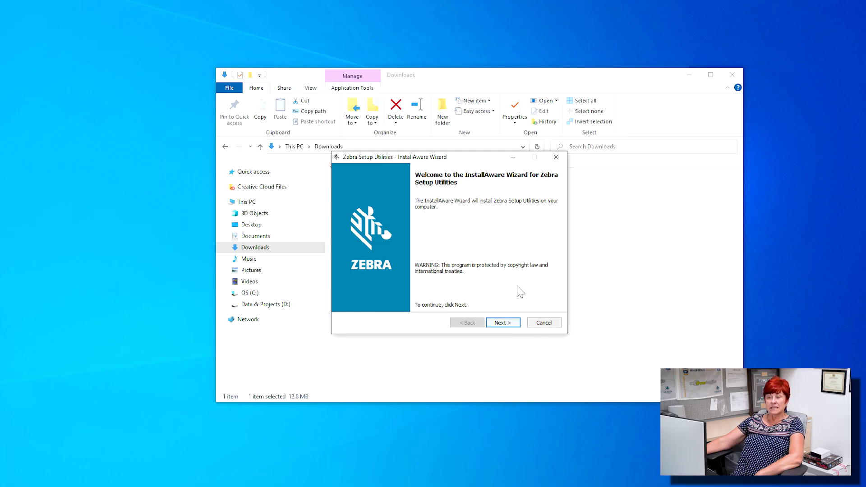
{"action": "left_click", "coordinate": [484, 323]}
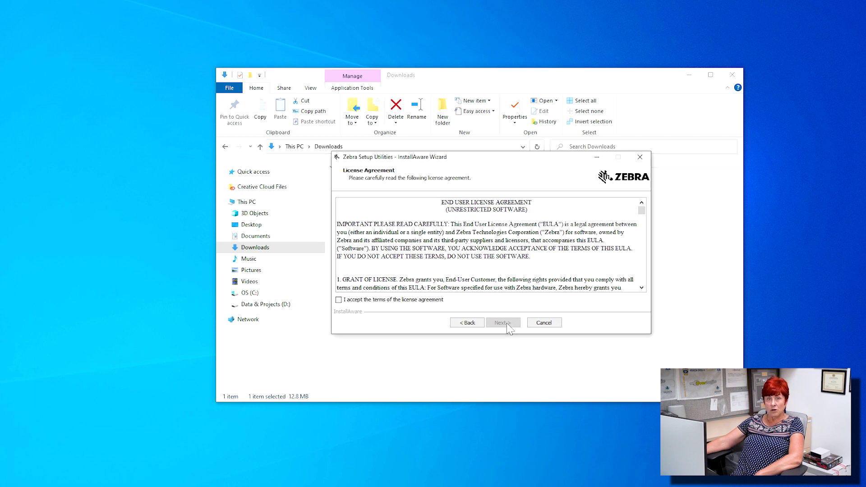
{"action": "left_click", "coordinate": [433, 300]}
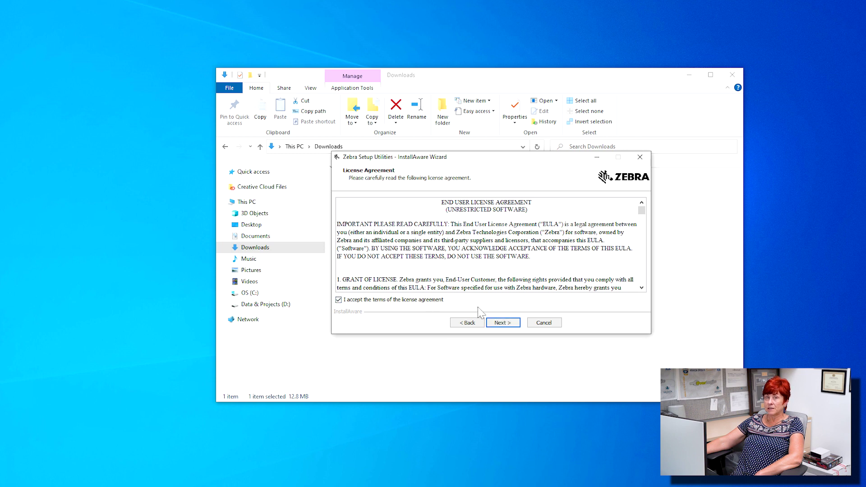
{"action": "left_click", "coordinate": [502, 325]}
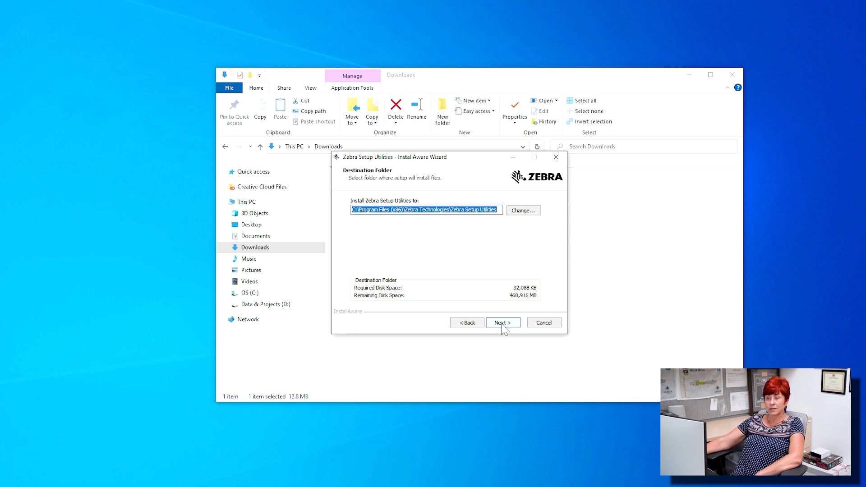
{"action": "left_click", "coordinate": [502, 323]}
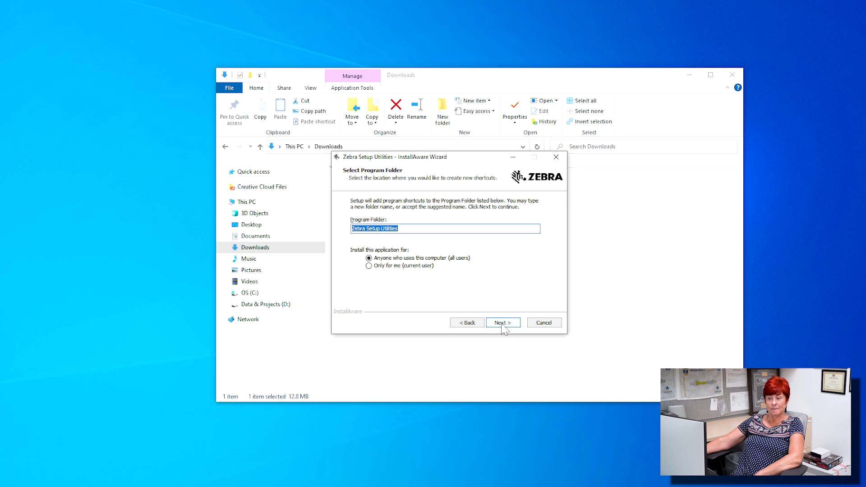
{"action": "left_click", "coordinate": [502, 323]}
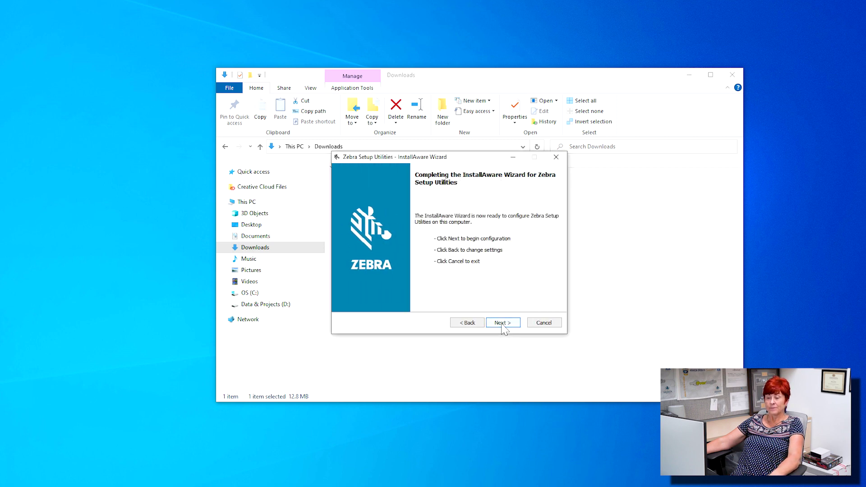
{"action": "left_click", "coordinate": [502, 323]}
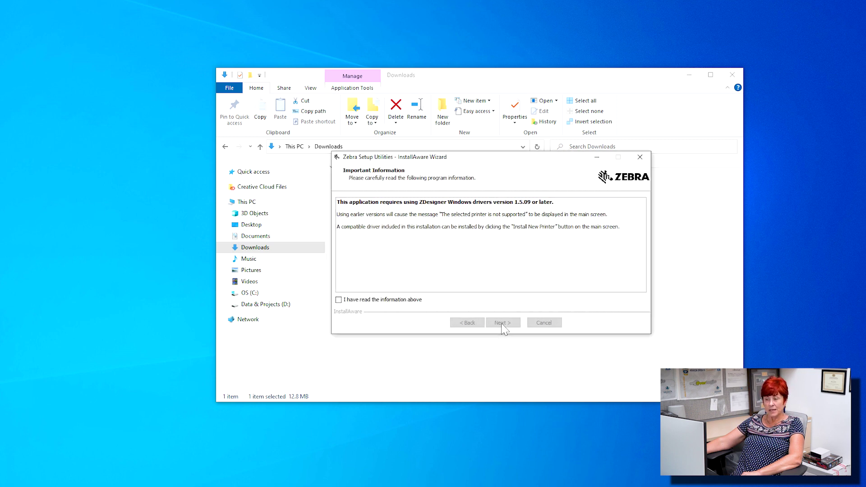
Step: Acknowledge the driver information and finish setup with Zebra Setup Utilities set to run
{"action": "left_click", "coordinate": [405, 300]}
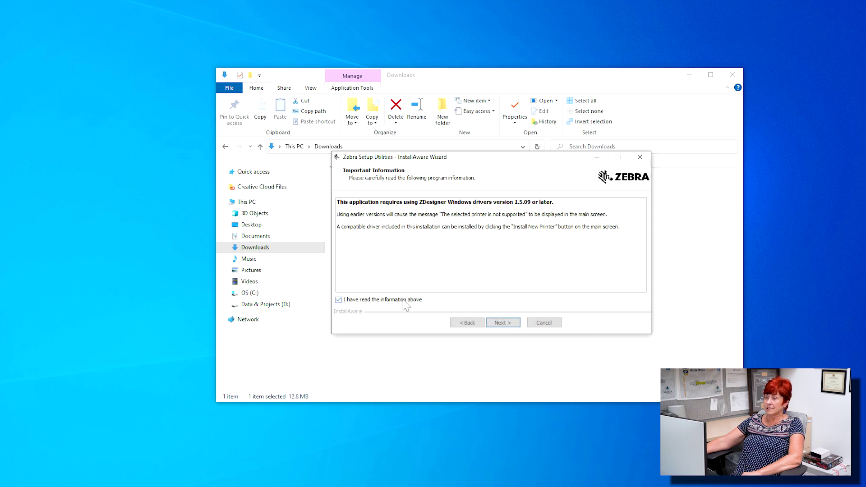
{"action": "left_click", "coordinate": [515, 322]}
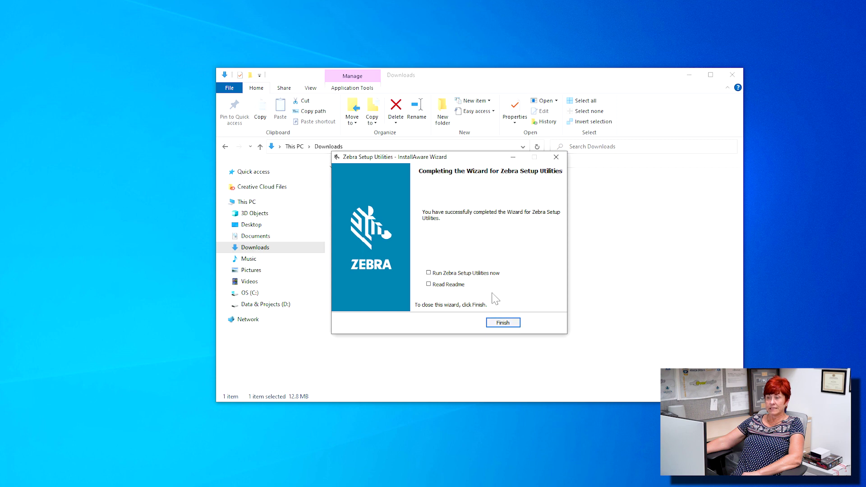
{"action": "left_click", "coordinate": [473, 271]}
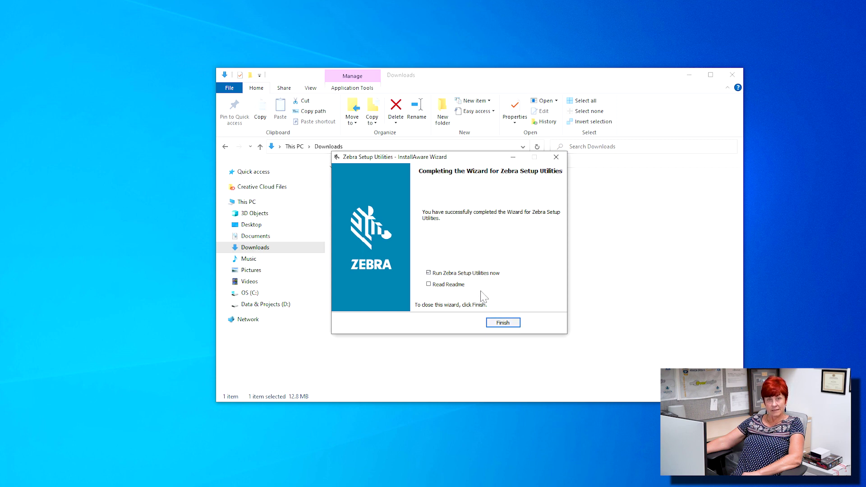
{"action": "left_click", "coordinate": [500, 324]}
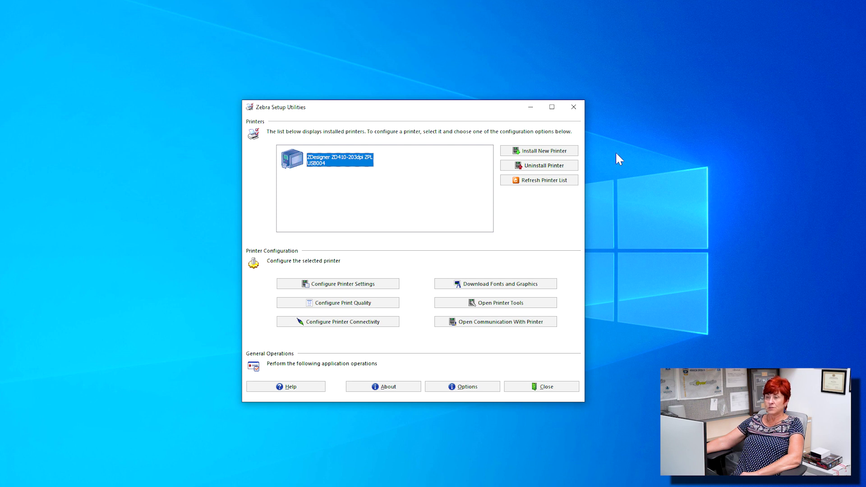
Step: Close Zebra Setup Utilities once ZDesigner ZD410-203dpi ZPL on USB004 appears in Printers
{"action": "left_click", "coordinate": [574, 107]}
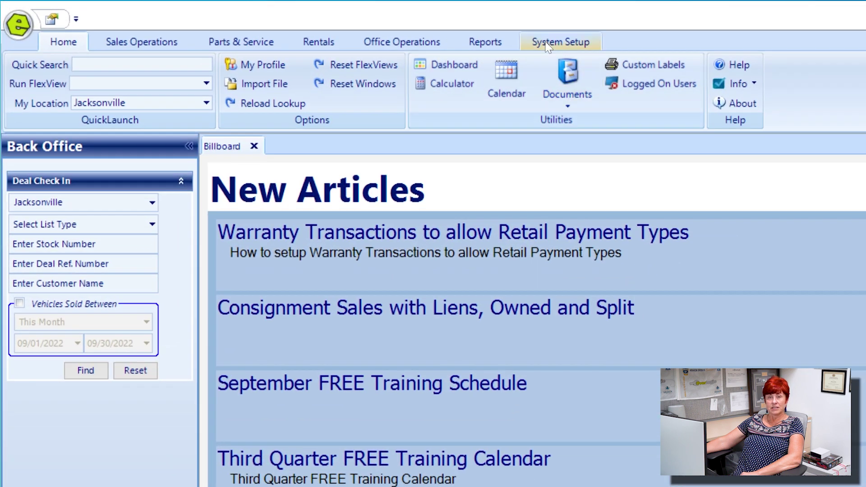
Step: Open this computer's Jacksonville workstation record from System Setup's Workstations list
{"action": "left_click", "coordinate": [488, 39]}
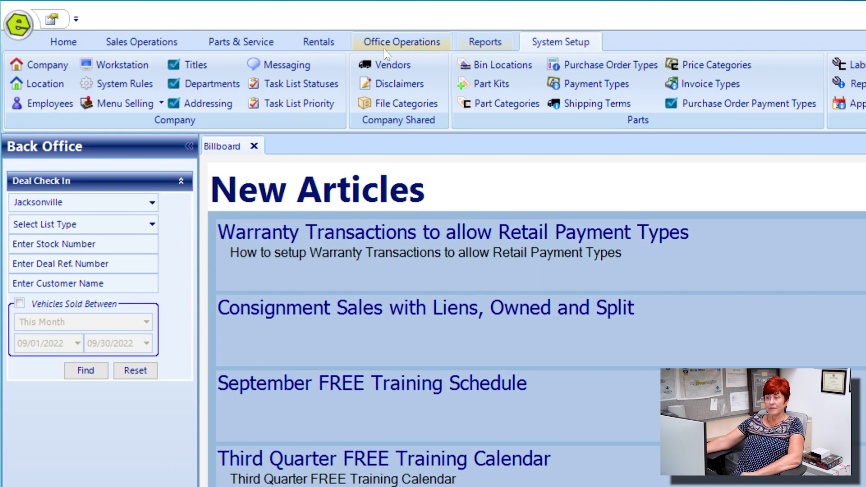
{"action": "left_click", "coordinate": [123, 67]}
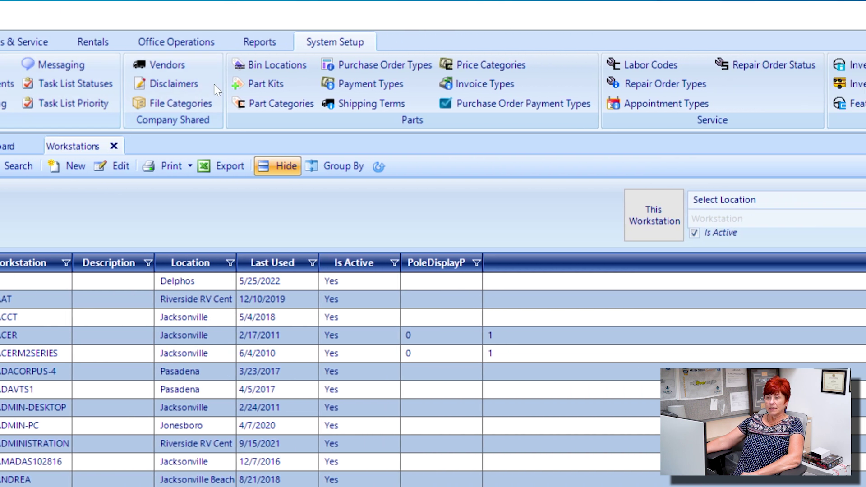
{"action": "left_click", "coordinate": [547, 221]}
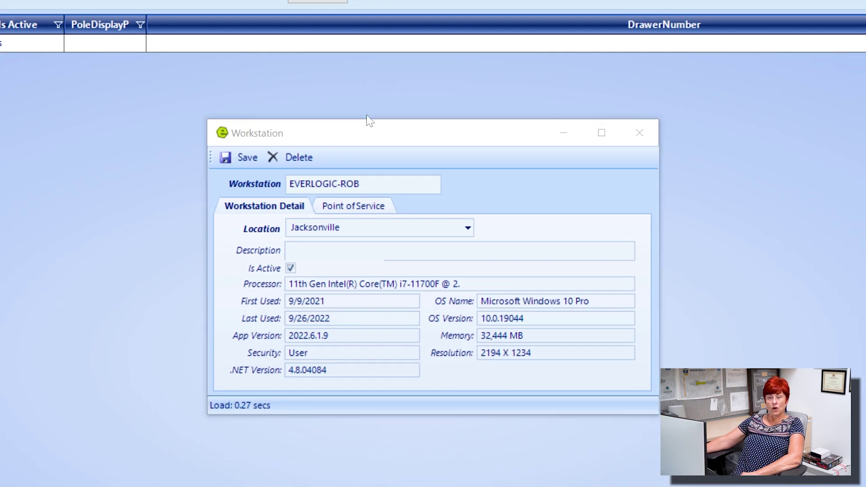
Step: Paste ZDesigner ZD410-203dpi ZPL into the Point of Service Label/Barcode printer field
{"action": "left_click", "coordinate": [375, 213]}
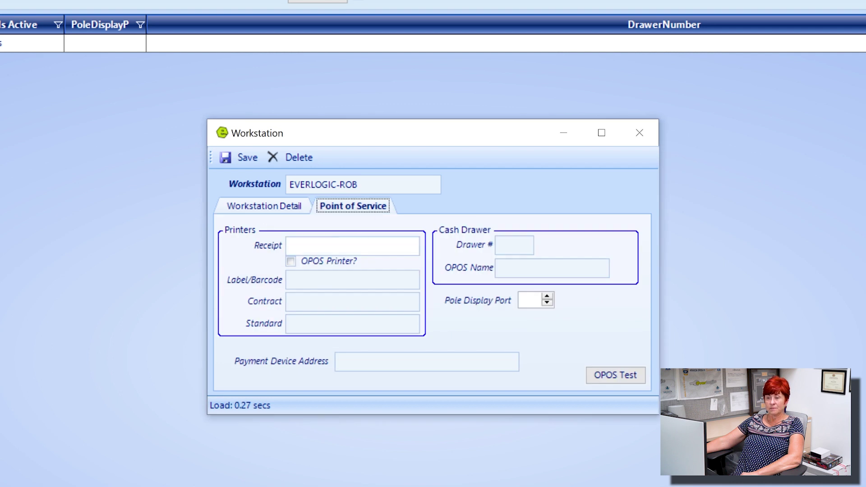
{"action": "left_click", "coordinate": [352, 280]}
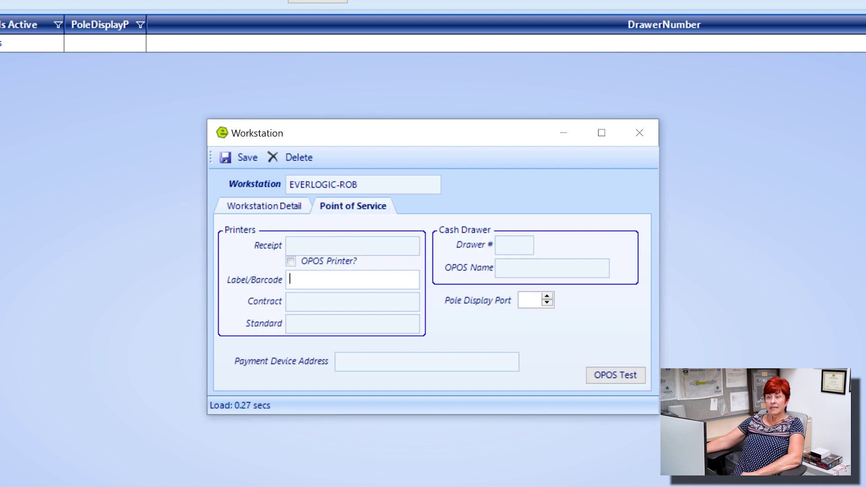
{"action": "type", "text": "ZDesigner ZD410-203dpi ZPL"}
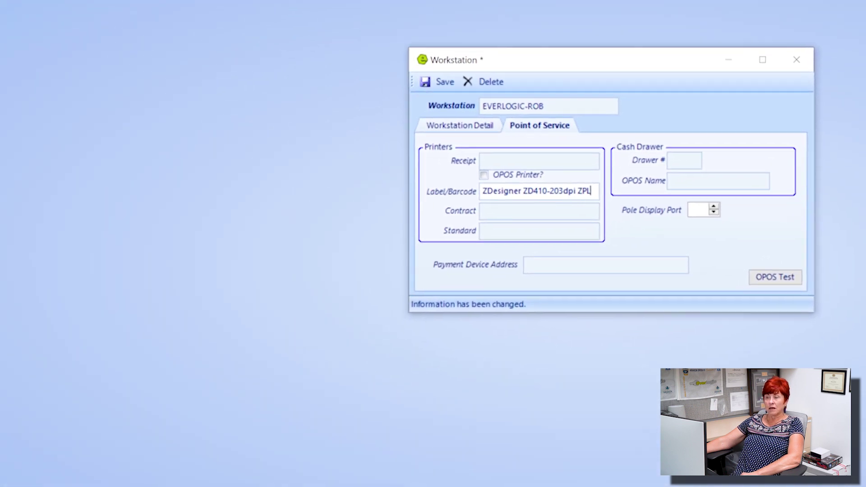
Step: Restart the computer, then search 'printer' to reach the Printers & scanners settings
{"action": "left_click", "coordinate": [14, 477]}
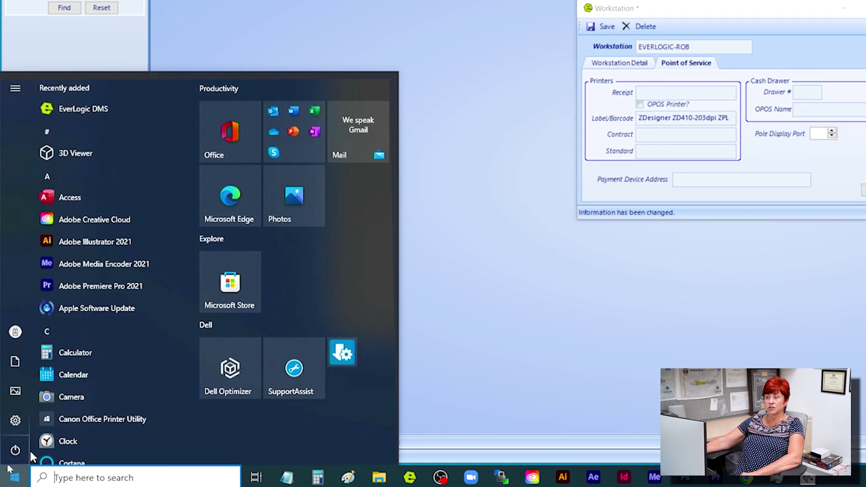
{"action": "left_click", "coordinate": [28, 447]}
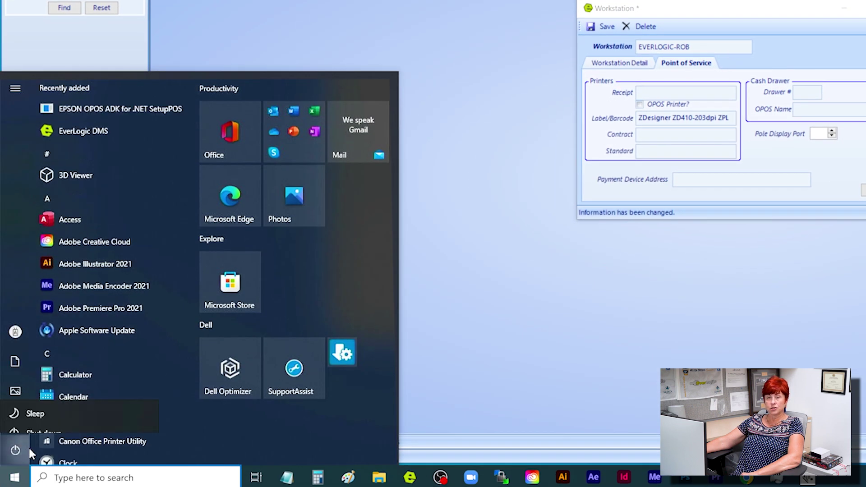
{"action": "left_click", "coordinate": [56, 418]}
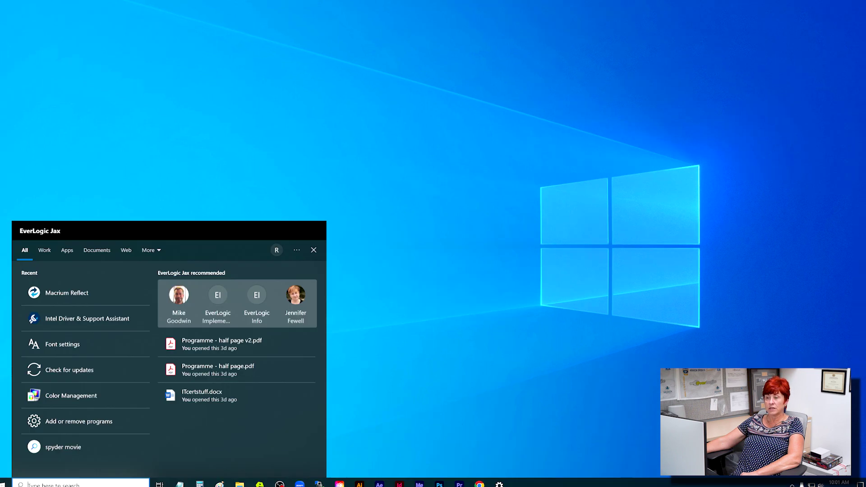
{"action": "type", "text": "printer"}
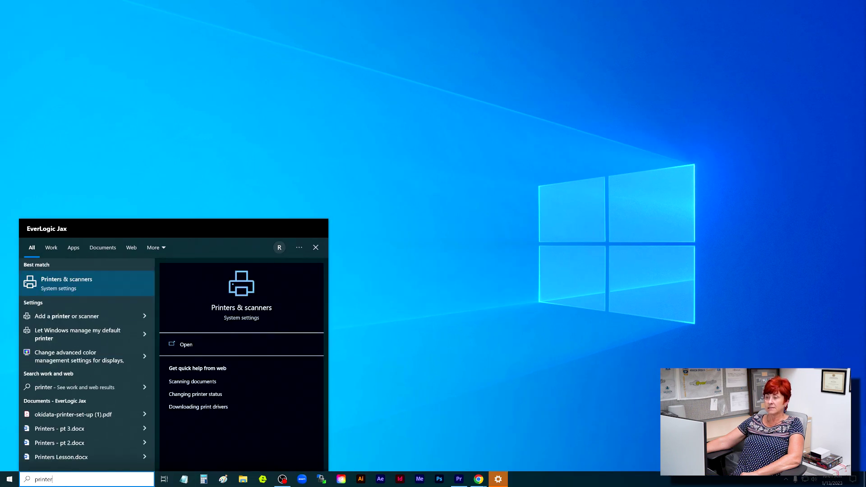
{"action": "left_click", "coordinate": [74, 289]}
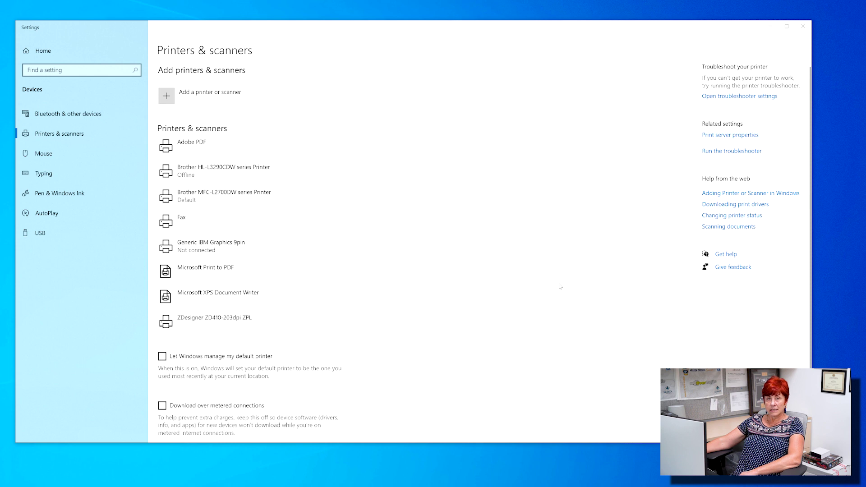
Step: Open the management page for the ZDesigner ZD410-203dpi ZPL printer
{"action": "left_click", "coordinate": [276, 324]}
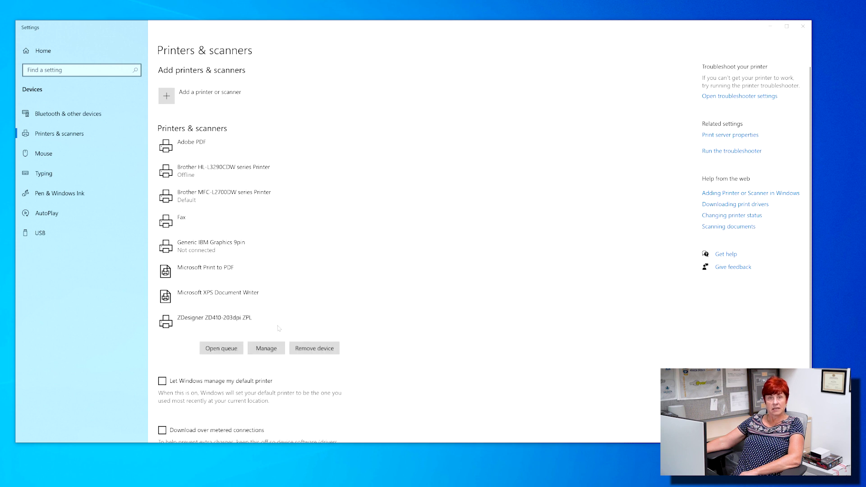
{"action": "left_click", "coordinate": [266, 348]}
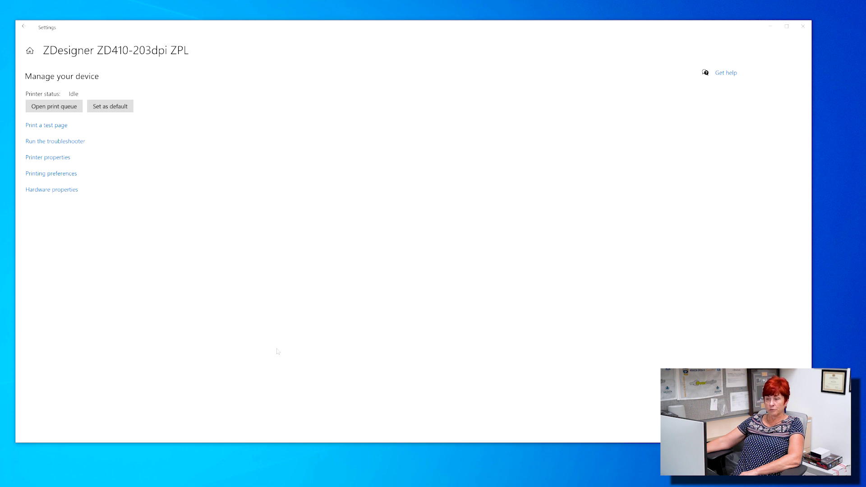
Step: In the ZD410 printing preferences, apply print speed 3 and a 2.00 × 1.00 inch label
{"action": "left_click", "coordinate": [66, 174]}
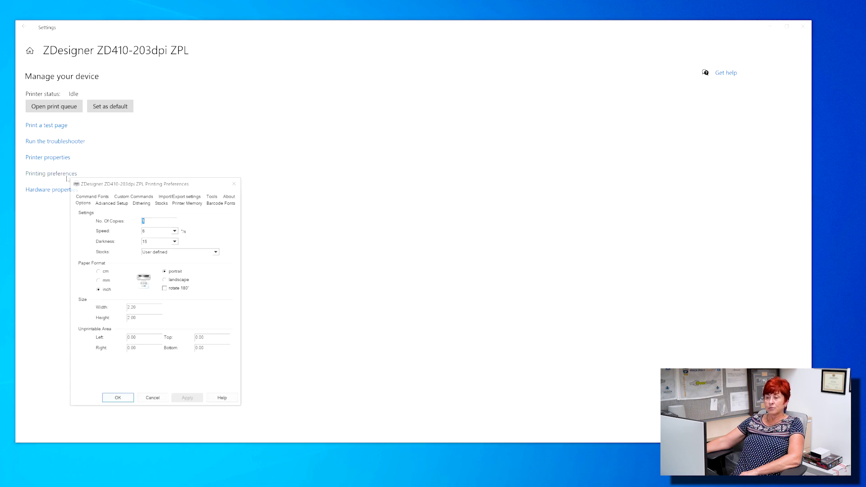
{"action": "left_click_drag", "start_coordinate": [99, 183], "coordinate": [163, 185]}
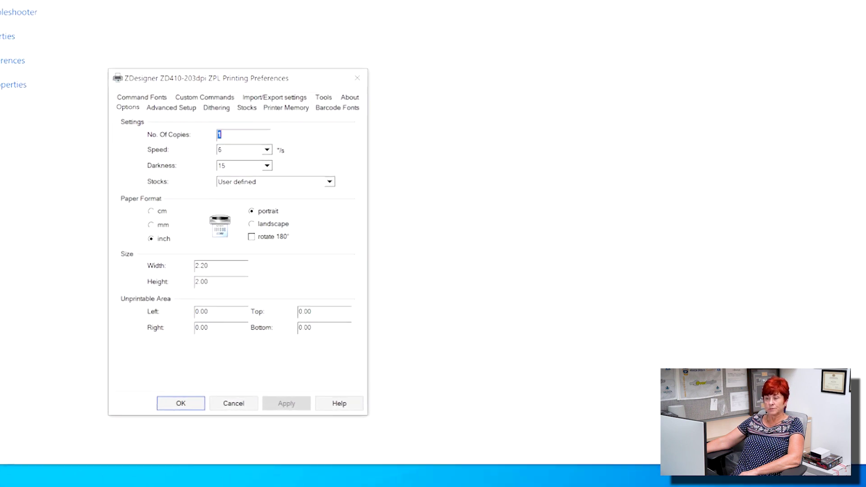
{"action": "key", "text": "Tab"}
{"action": "key", "text": "alt+Down"}
{"action": "key", "text": "Up"}
{"action": "key", "text": "Up"}
{"action": "key", "text": "Up"}
{"action": "key", "text": "Return"}
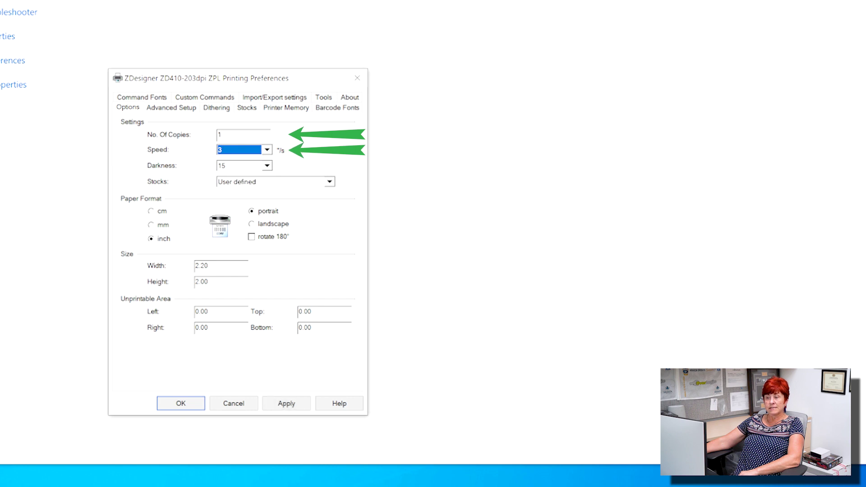
{"action": "key", "text": "BackSpace"}
{"action": "key", "text": "BackSpace"}
{"action": "type", "text": "00"}
{"action": "key", "text": "Tab"}
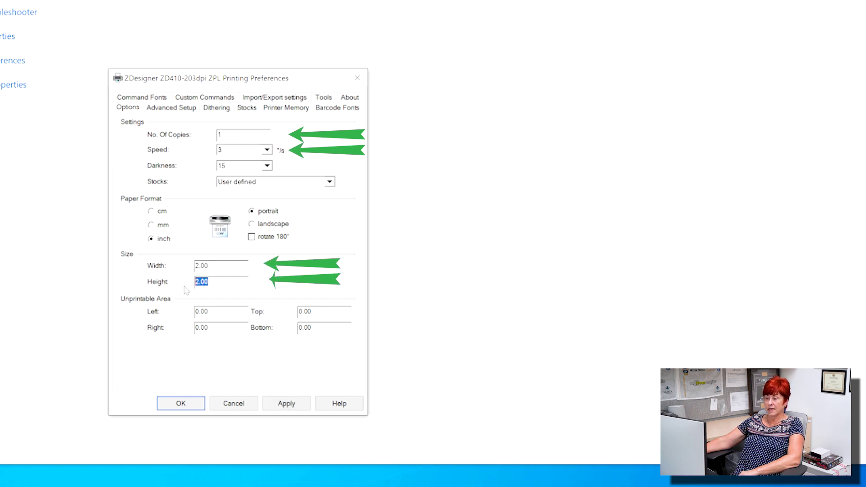
{"action": "type", "text": "1.00"}
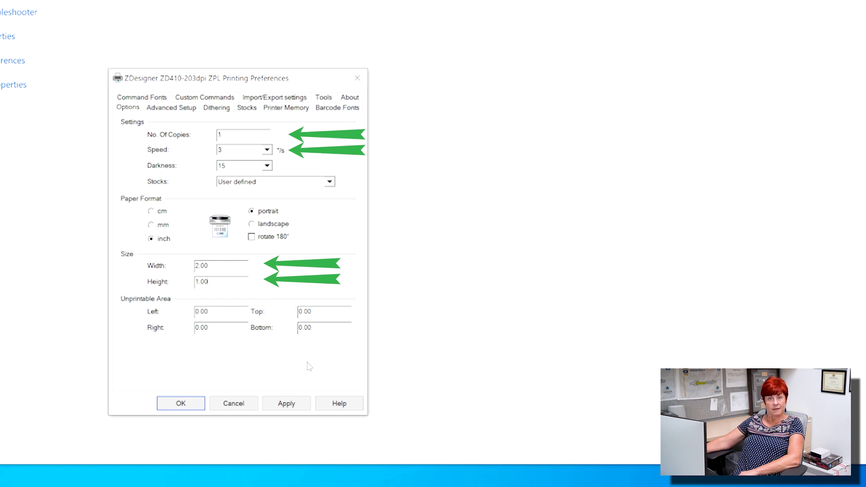
{"action": "left_click", "coordinate": [286, 403]}
Step: Set the Advanced Setup Top adjustment to 0.25 inch
{"action": "left_click", "coordinate": [191, 111]}
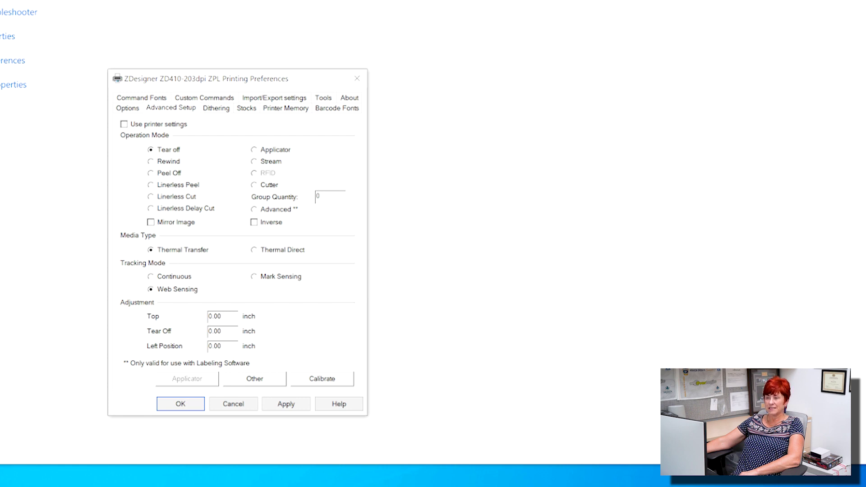
{"action": "left_click_drag", "start_coordinate": [222, 317], "coordinate": [183, 321]}
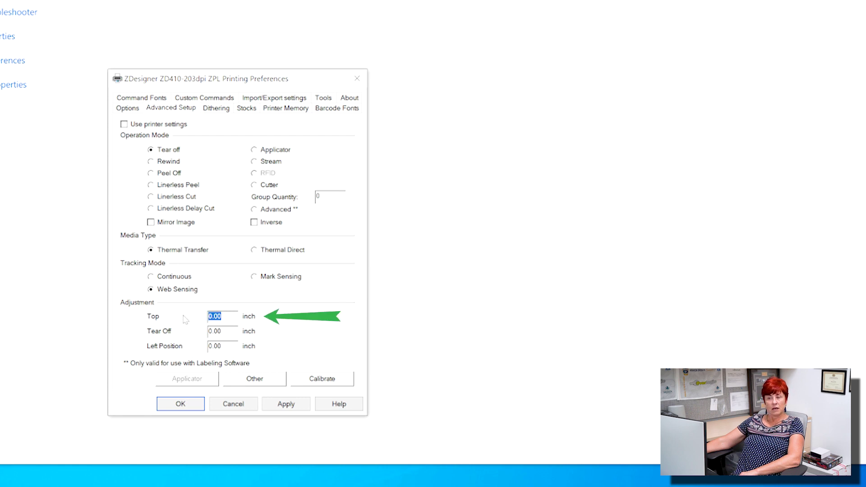
{"action": "type", "text": "0.25"}
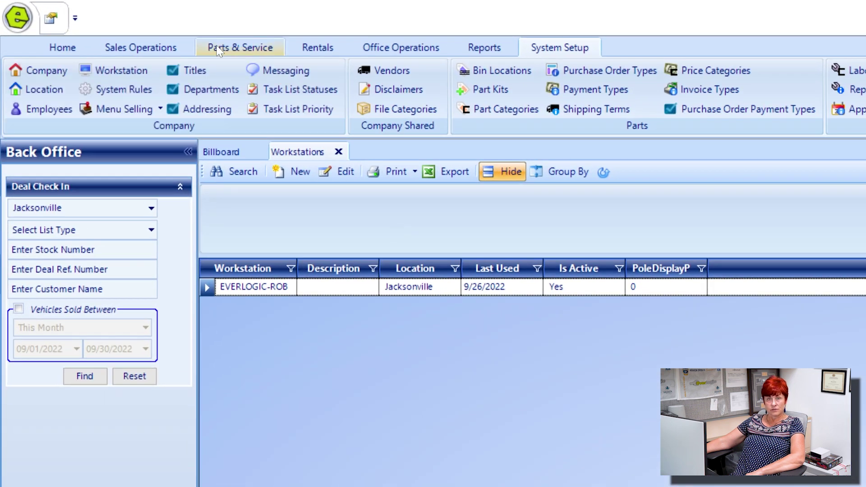
Step: Open Parts & Service Print Barcodes and choose the Axle and Wheel bin
{"action": "left_click", "coordinate": [219, 49]}
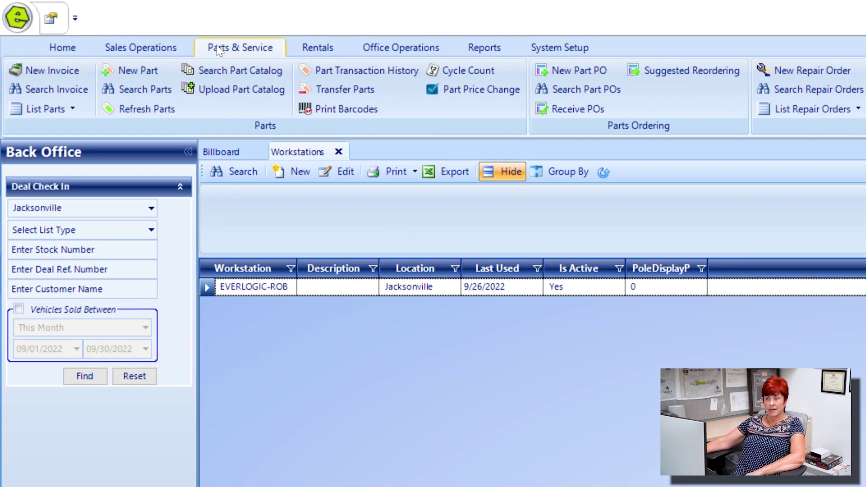
{"action": "left_click", "coordinate": [334, 109]}
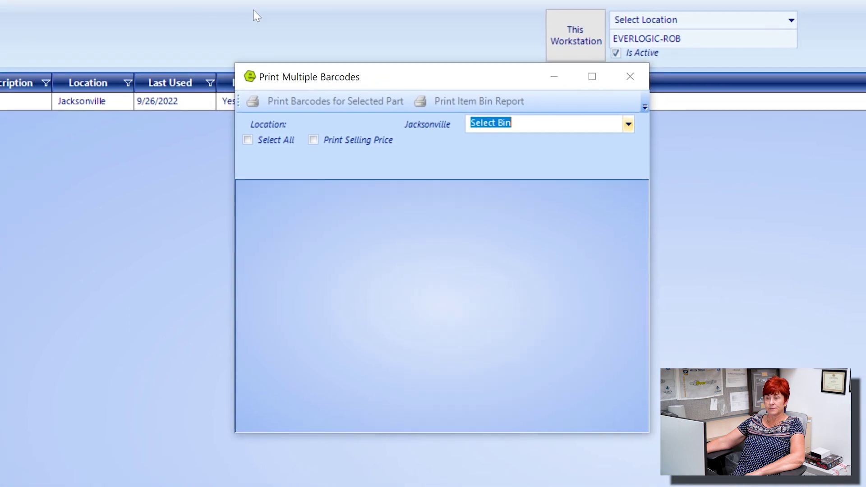
{"action": "left_click", "coordinate": [600, 113]}
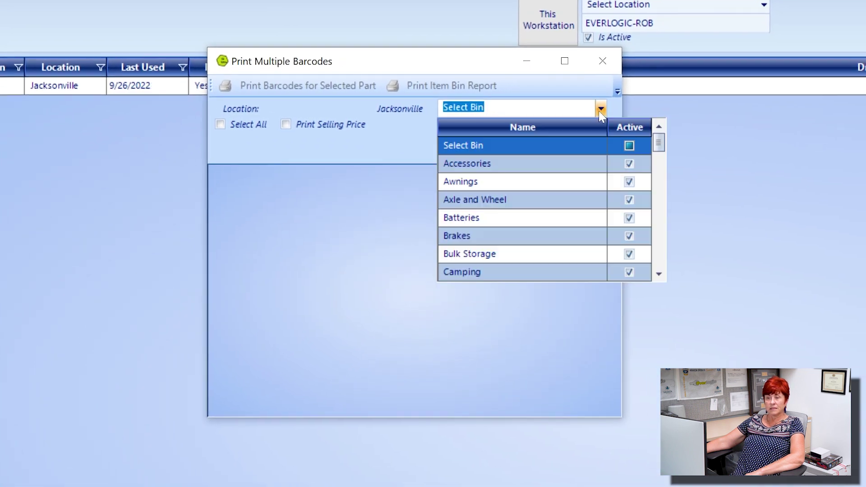
{"action": "left_click", "coordinate": [519, 200]}
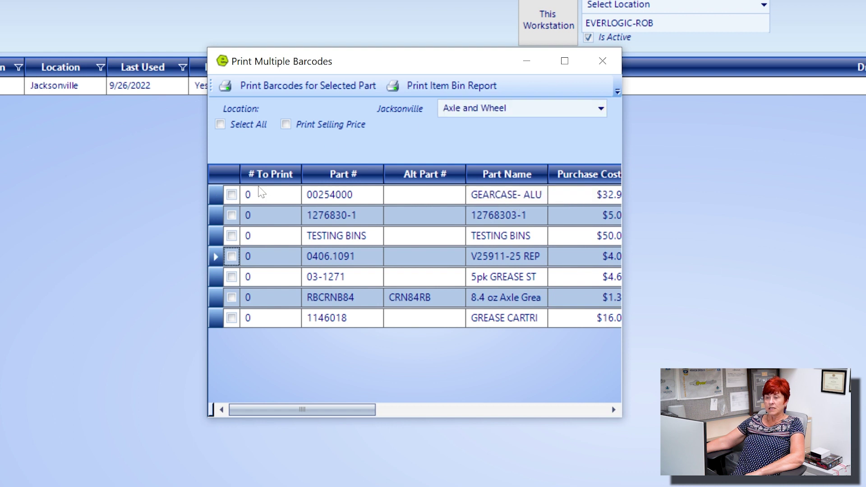
Step: Select all parts with selling price included and print their barcodes
{"action": "left_click", "coordinate": [232, 195]}
{"action": "left_click", "coordinate": [232, 215]}
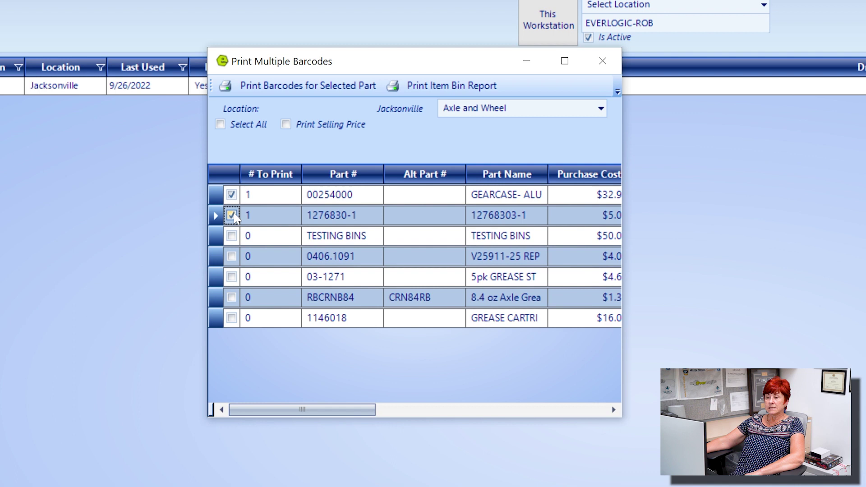
{"action": "left_click", "coordinate": [234, 126]}
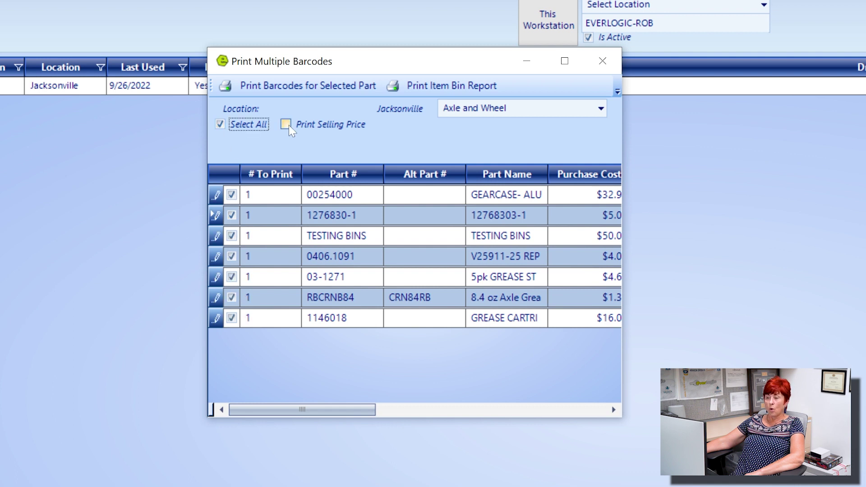
{"action": "left_click", "coordinate": [288, 126]}
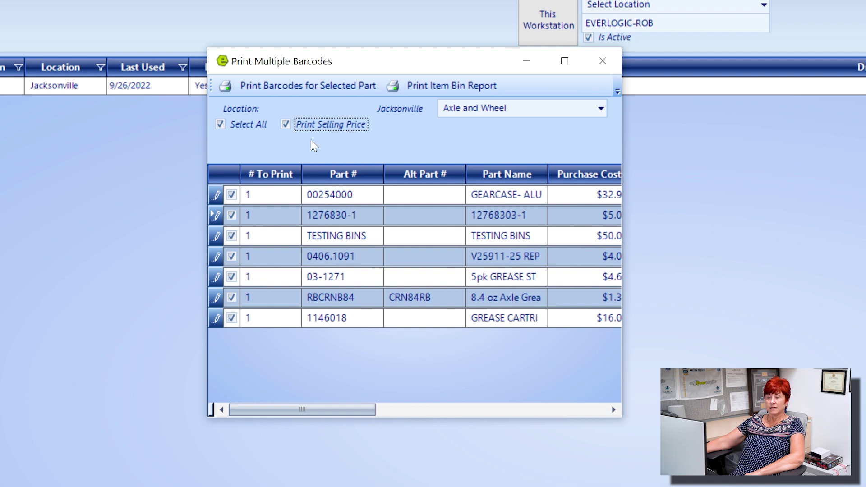
{"action": "left_click", "coordinate": [341, 90]}
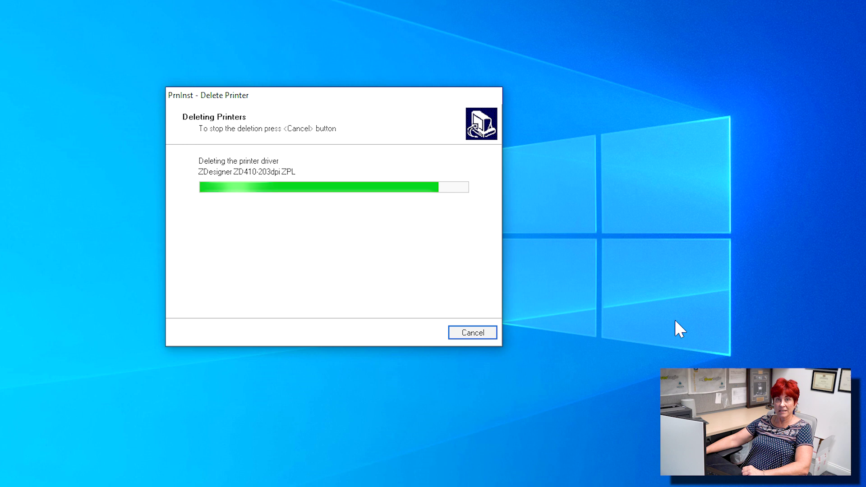
Step: With the ZD410 driver deleted, advance the System Prepare Wizard to its Install Printer Driver page
{"action": "left_click", "coordinate": [392, 352]}
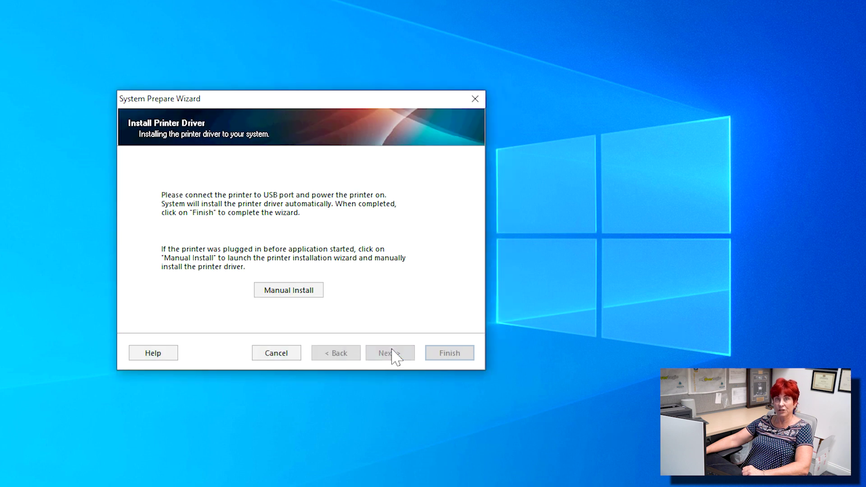